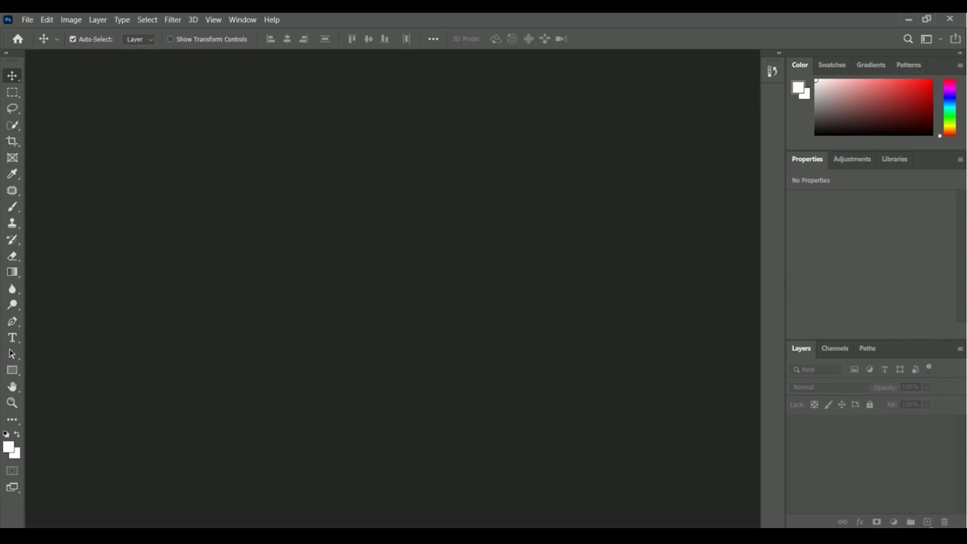
Step: Open the image brooke-cagle-g1Kr4Ozfoac-unsplash from the Photoshop Exercise File folder
left_click(28, 20)
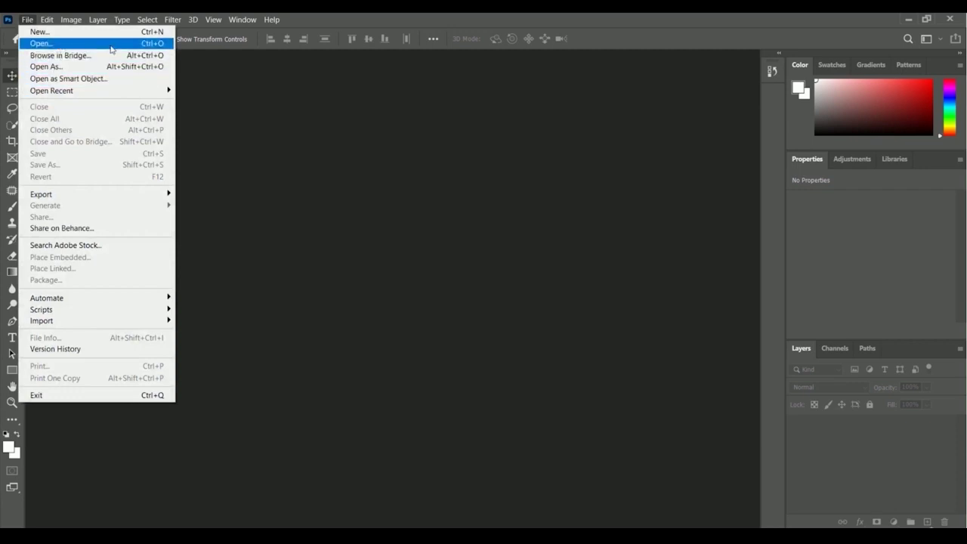
left_click(41, 43)
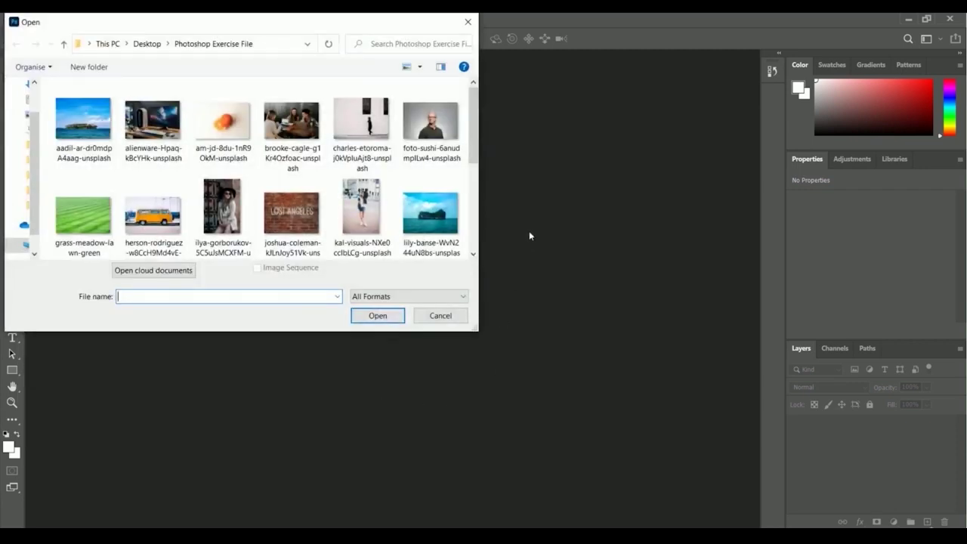
left_click(307, 174)
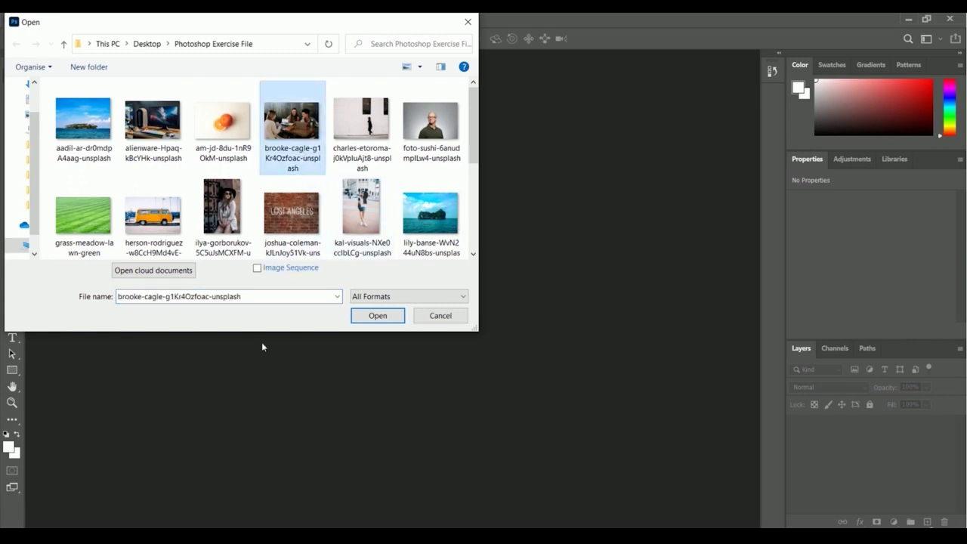
left_click(359, 318)
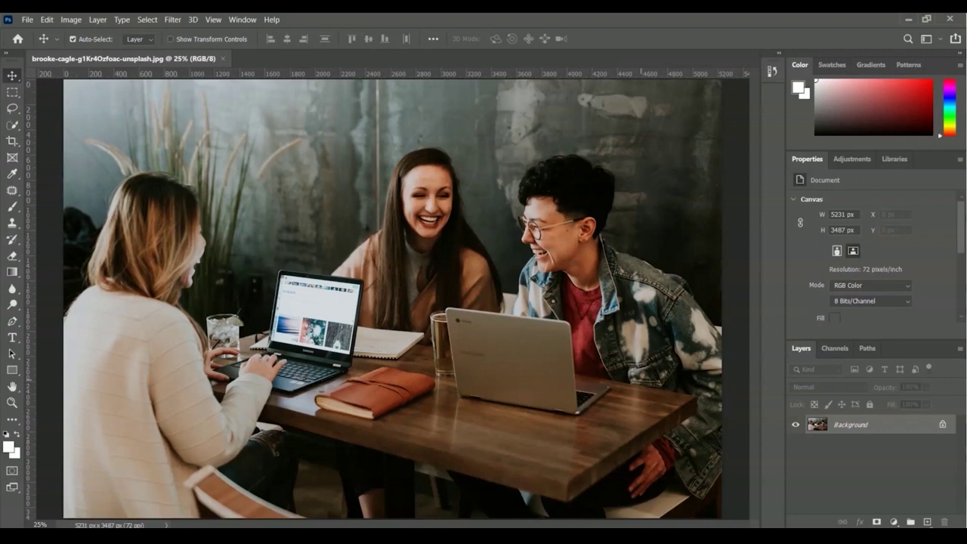
Step: Duplicate the Background layer and name the copy "Image Blur"
right_click(847, 429)
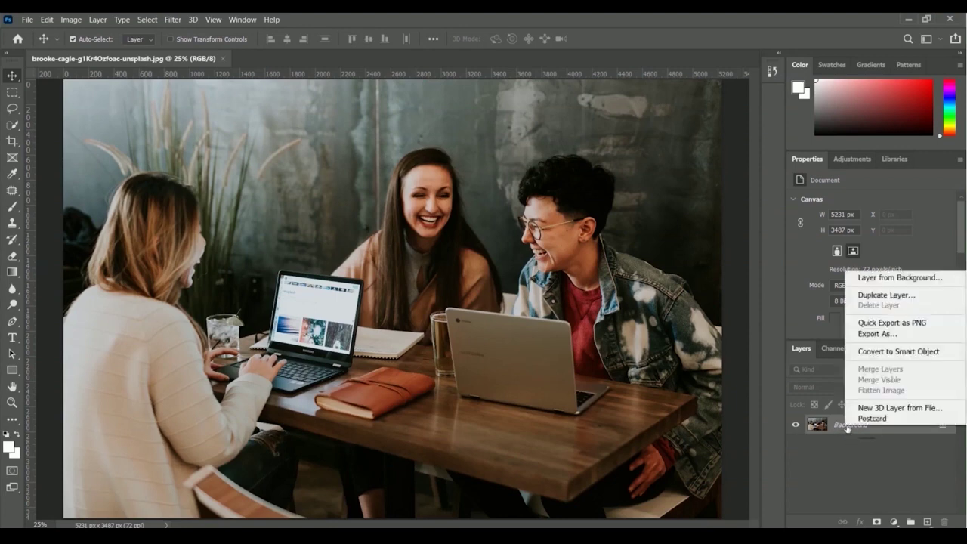
left_click(922, 297)
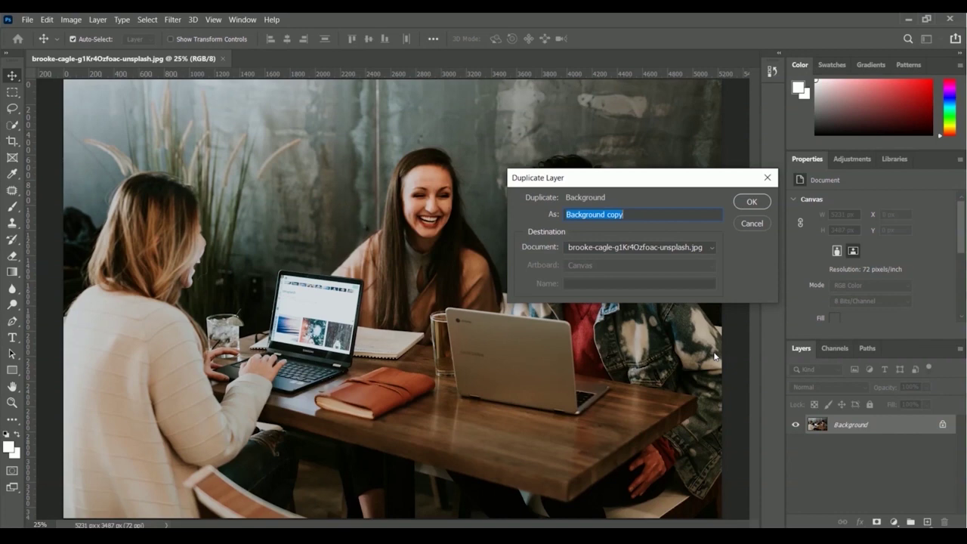
type("Image Blur")
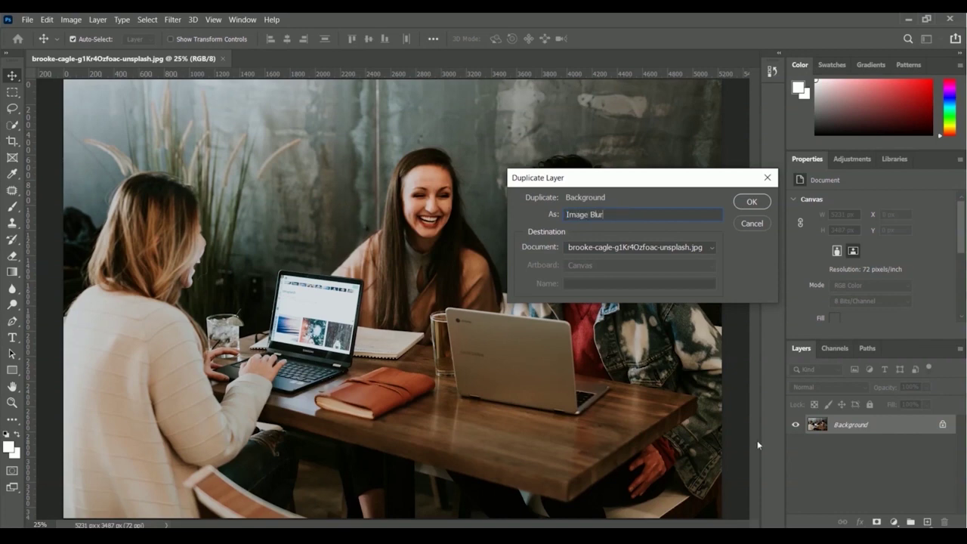
left_click(752, 203)
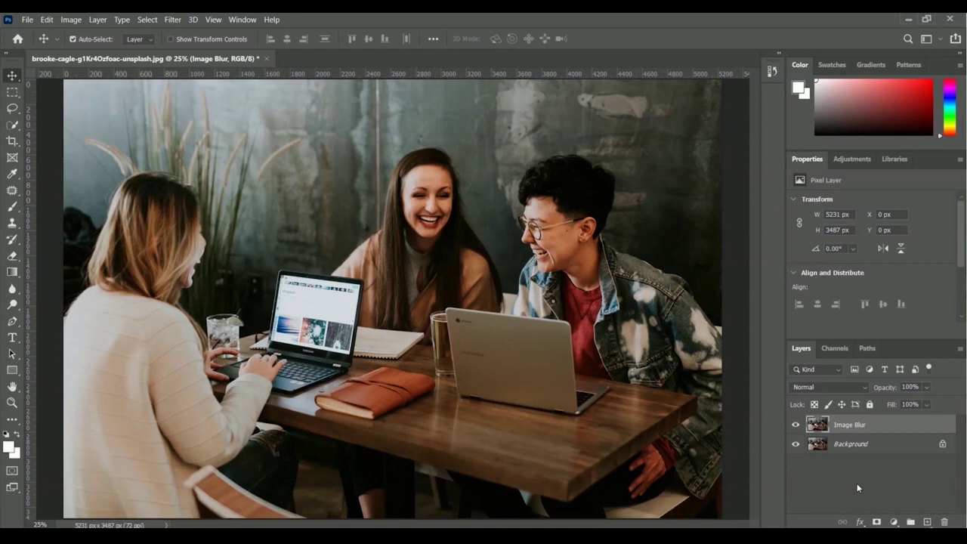
Step: Duplicate the Image Blur layer and name the copy "Face Blur"
right_click(845, 428)
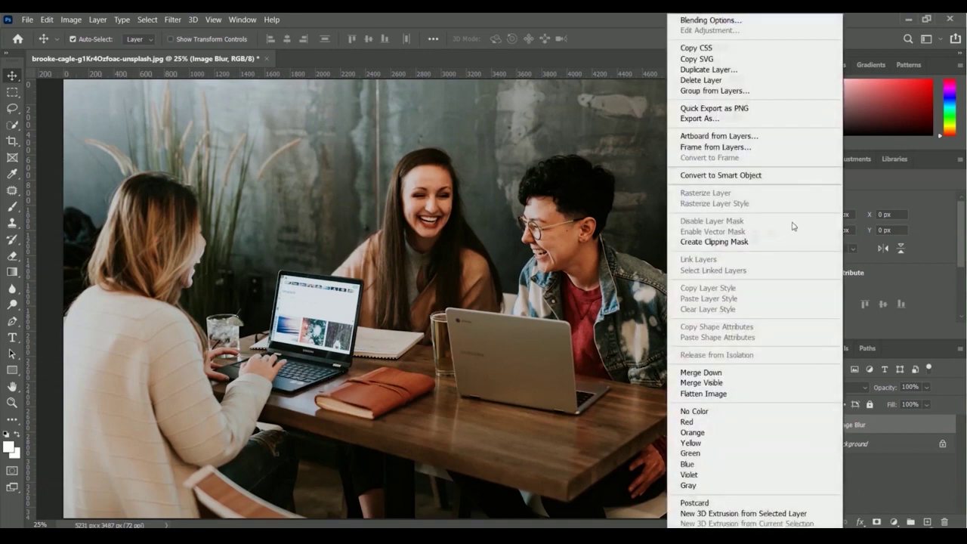
left_click(740, 69)
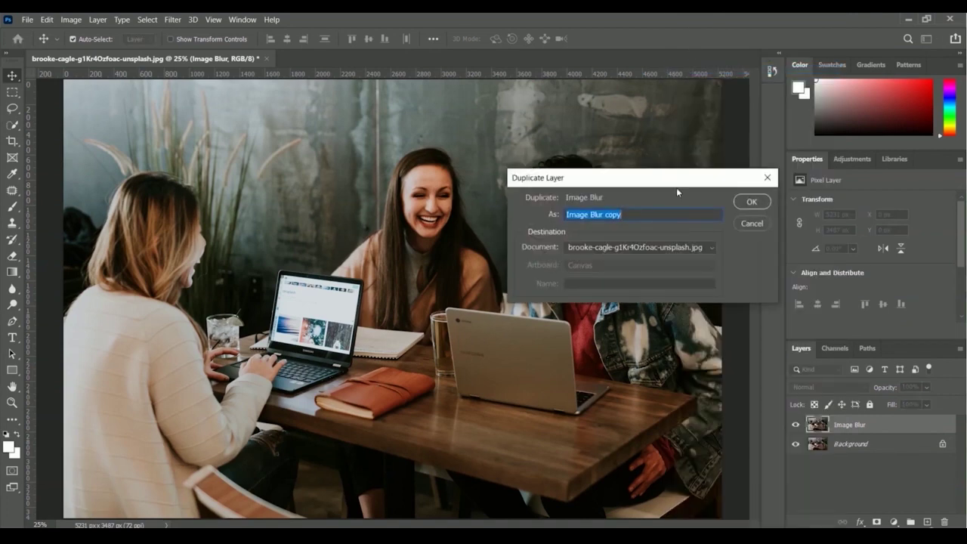
type("Face Blur")
left_click(752, 203)
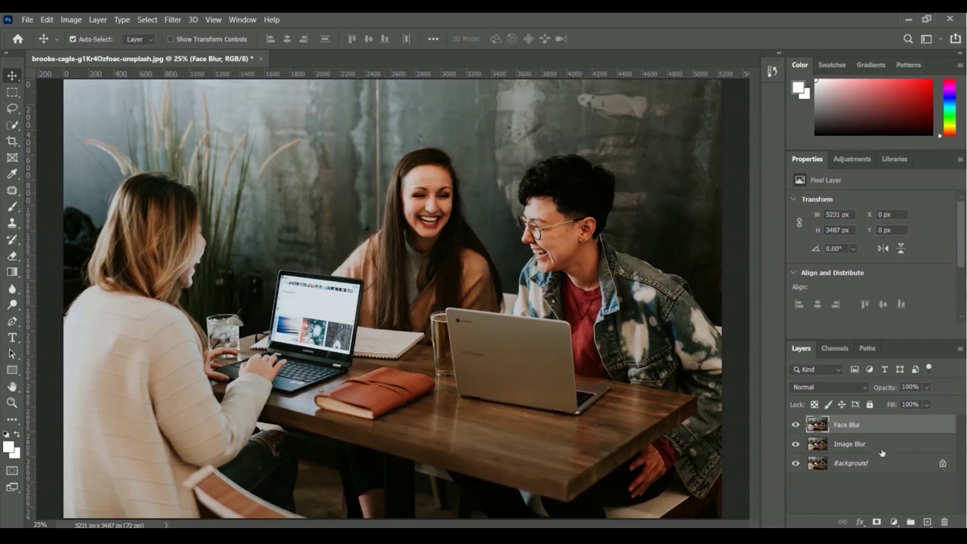
Step: Make Image Blur the active layer and hide the Face Blur layer above it
left_click(855, 448)
left_click(850, 465)
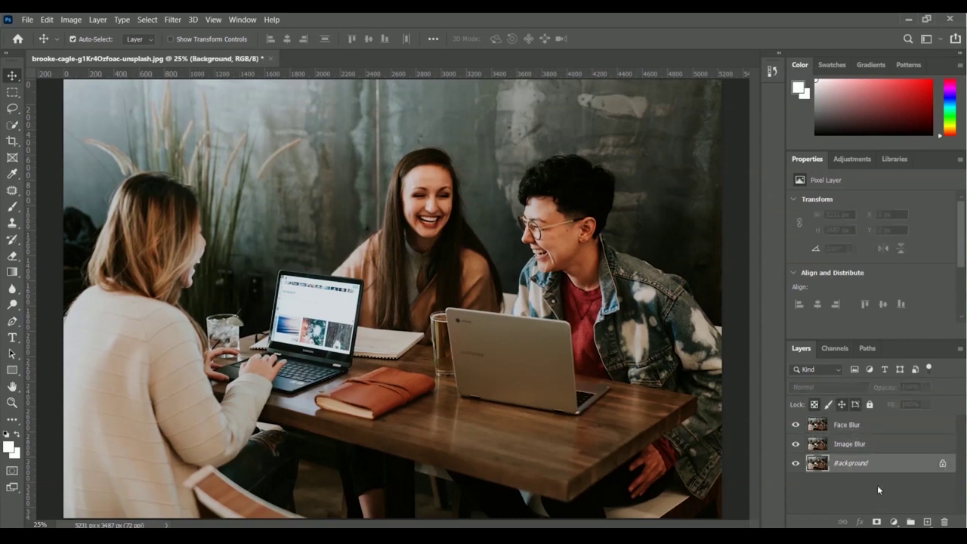
left_click(848, 447)
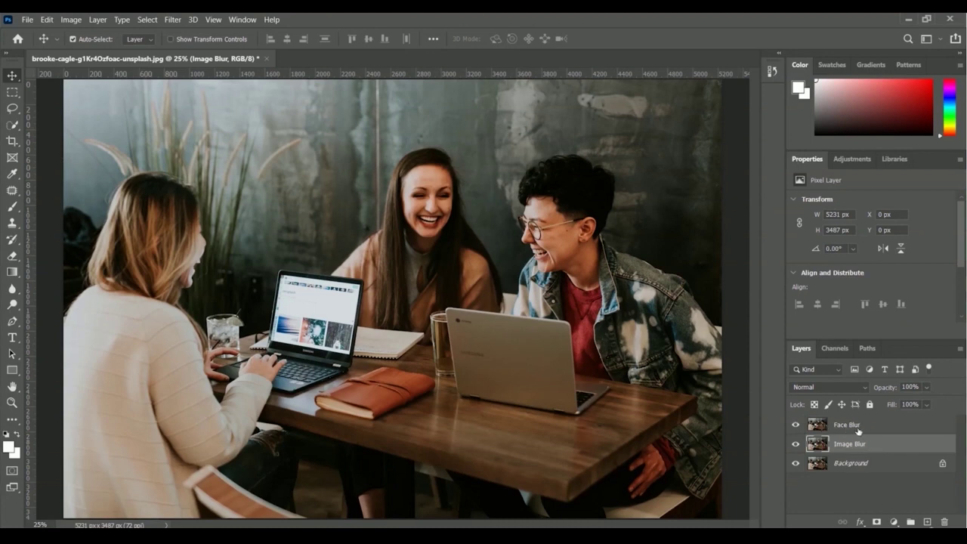
left_click(796, 425)
Step: Apply a Gaussian Blur with a 12.5-pixel radius to the whole Image Blur layer
left_click(174, 21)
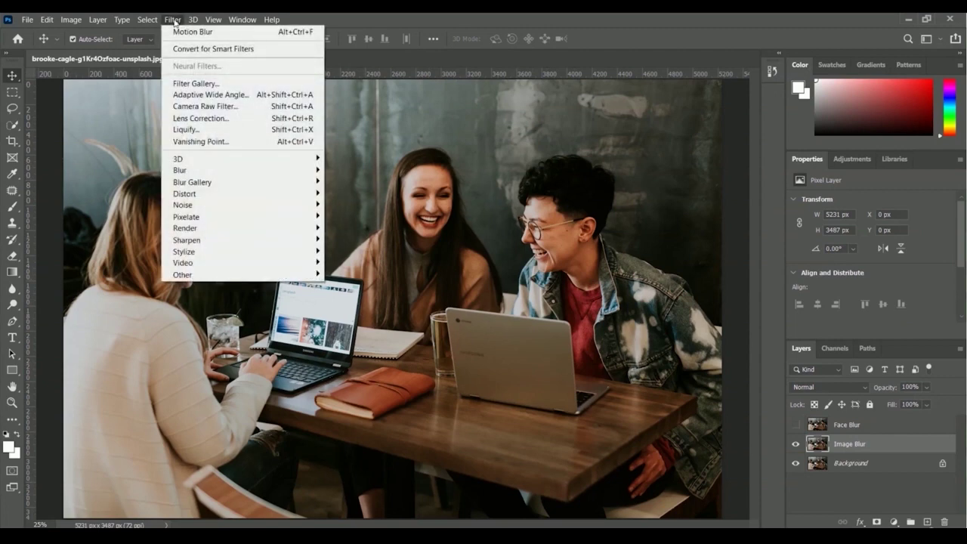
mouse_move(209, 174)
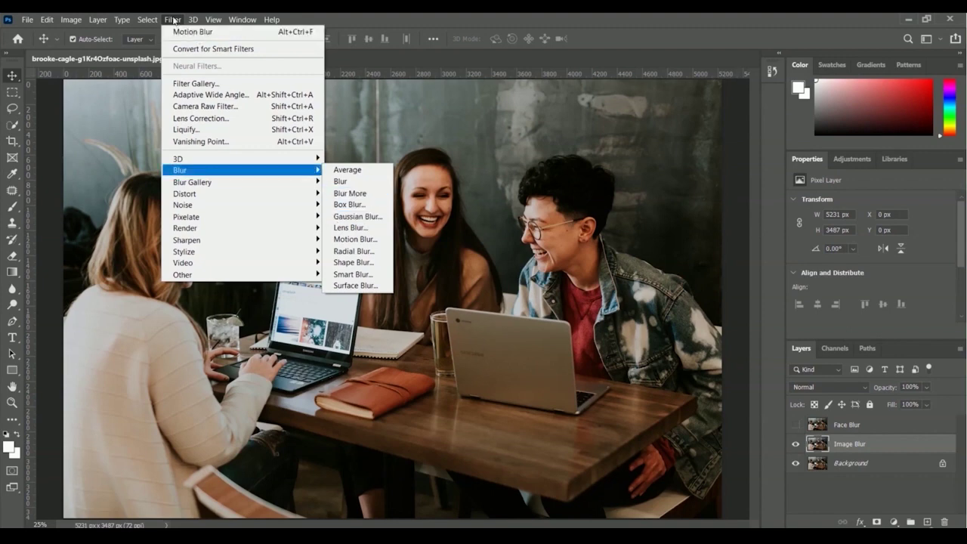
left_click(382, 217)
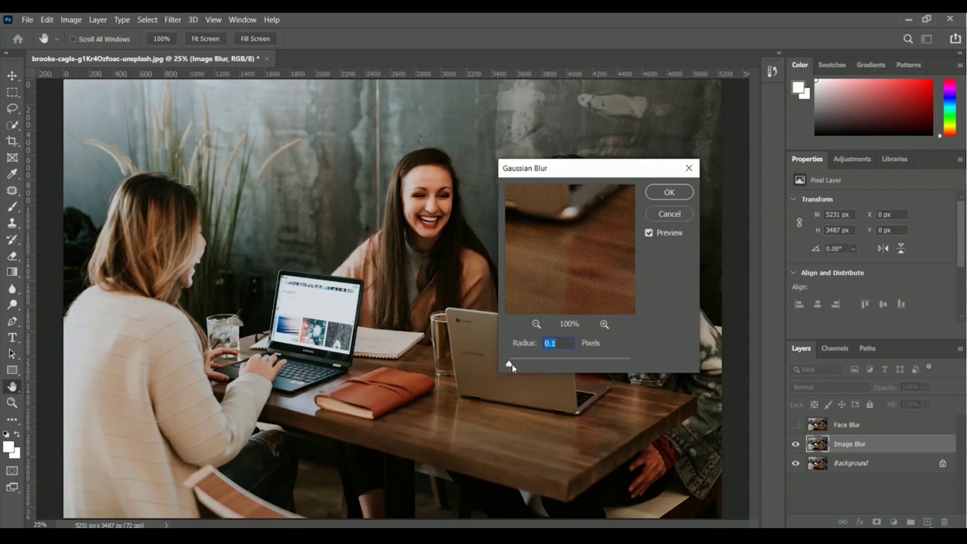
left_click_drag(510, 366, 547, 369)
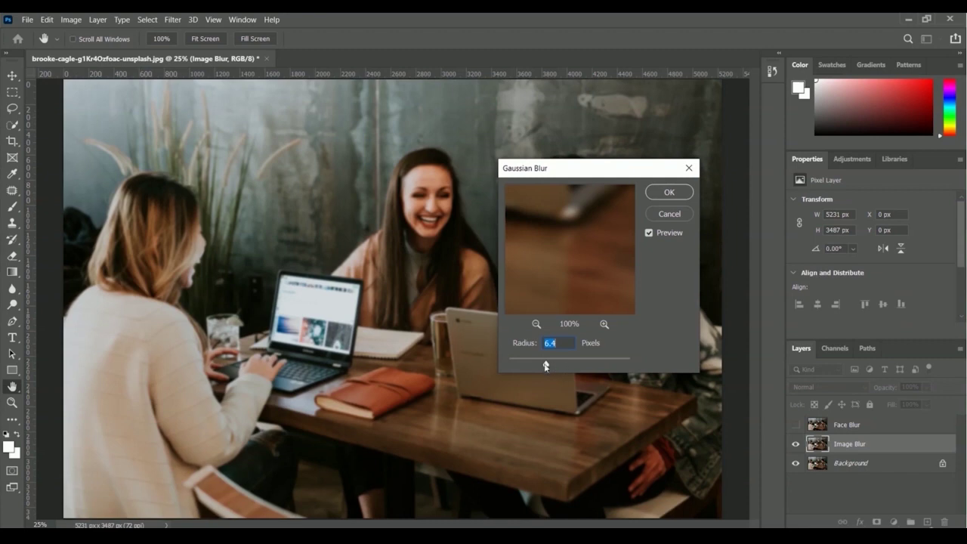
left_click_drag(545, 364, 562, 366)
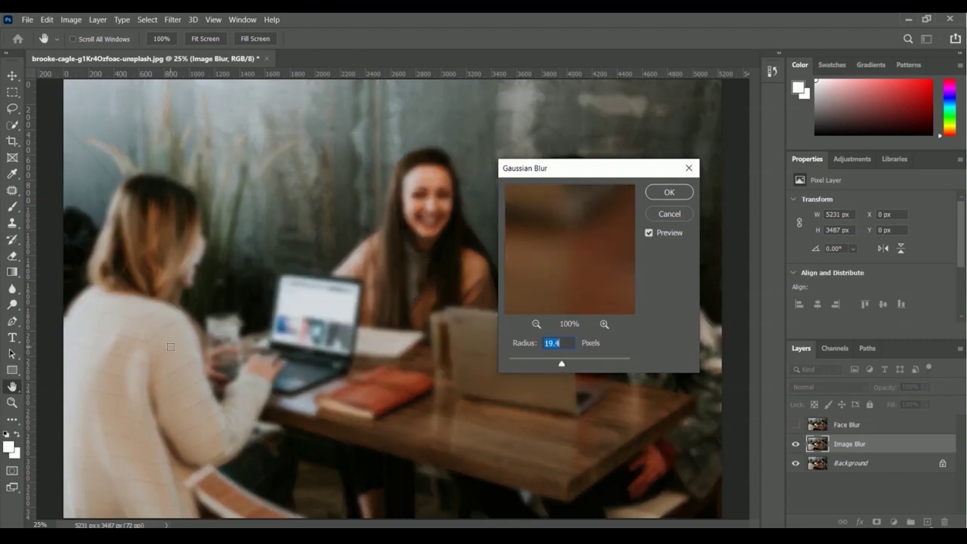
left_click_drag(562, 367, 579, 365)
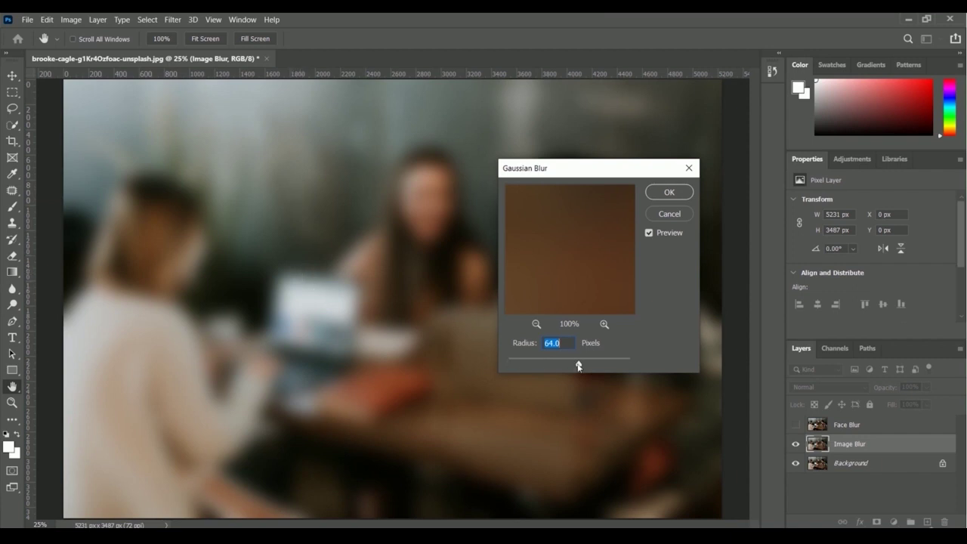
left_click_drag(578, 364, 559, 368)
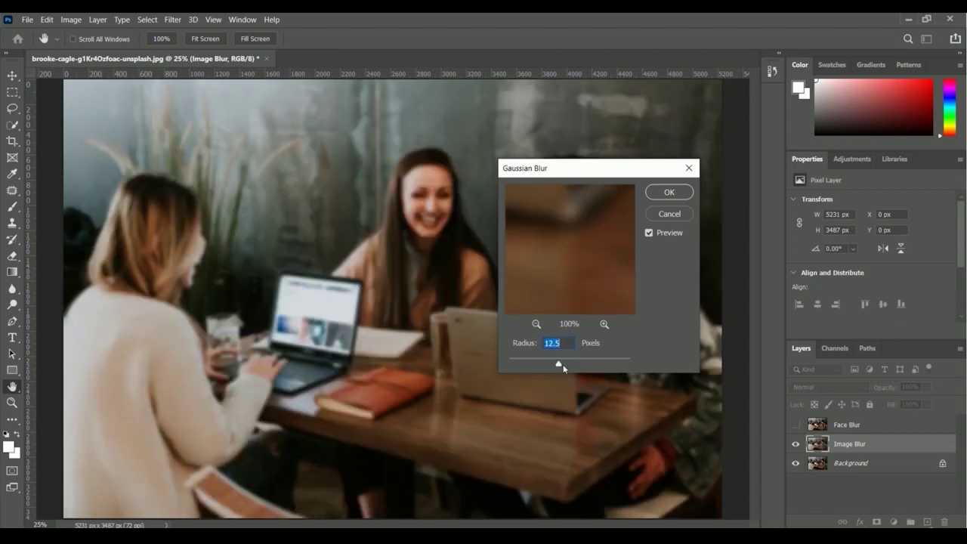
left_click(669, 192)
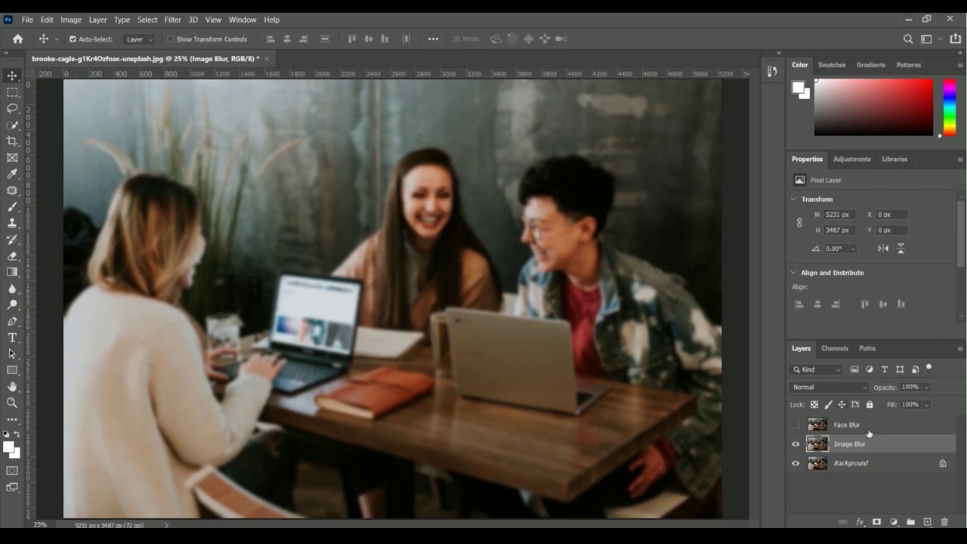
Step: Show and activate the Face Blur layer, and outline the middle woman's face with the Lasso tool, about 409 by 597 px
left_click(796, 425)
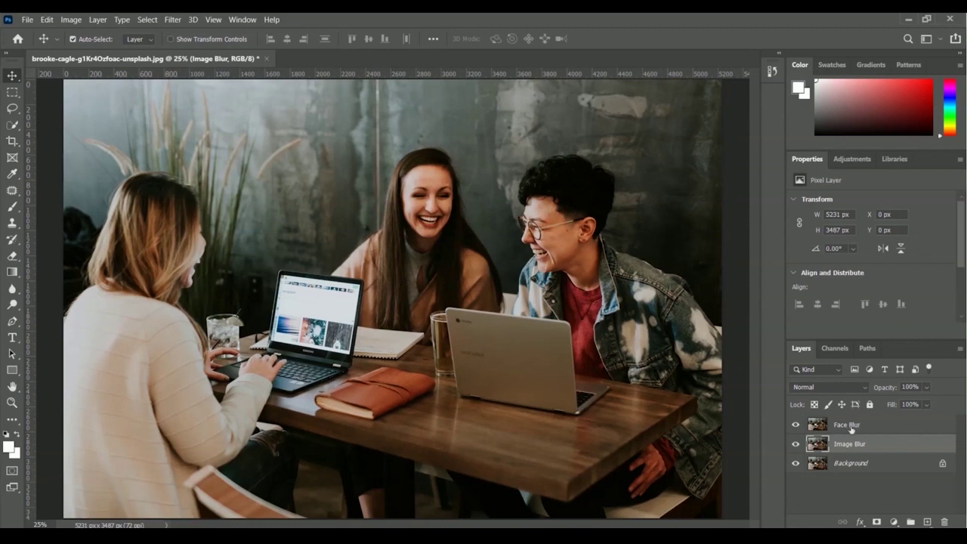
left_click(876, 426)
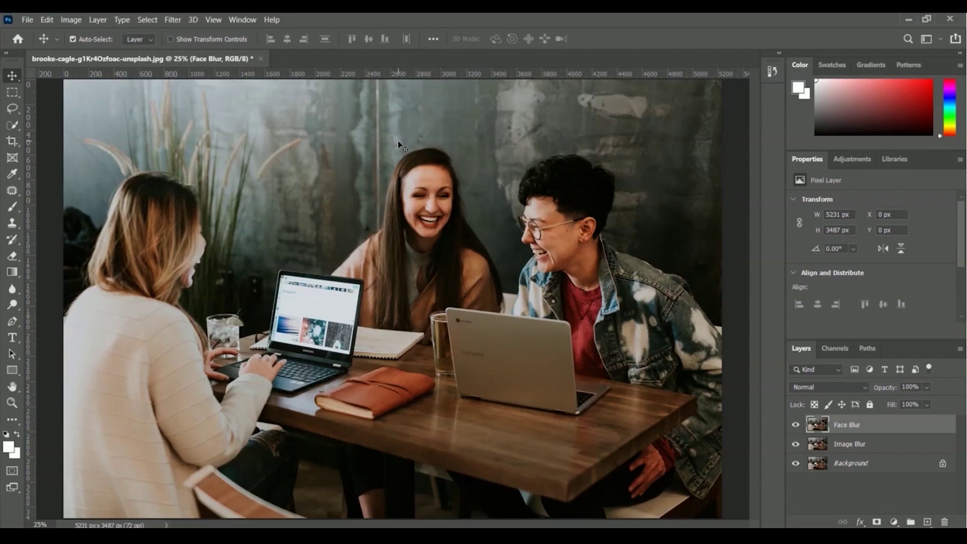
left_click(12, 108)
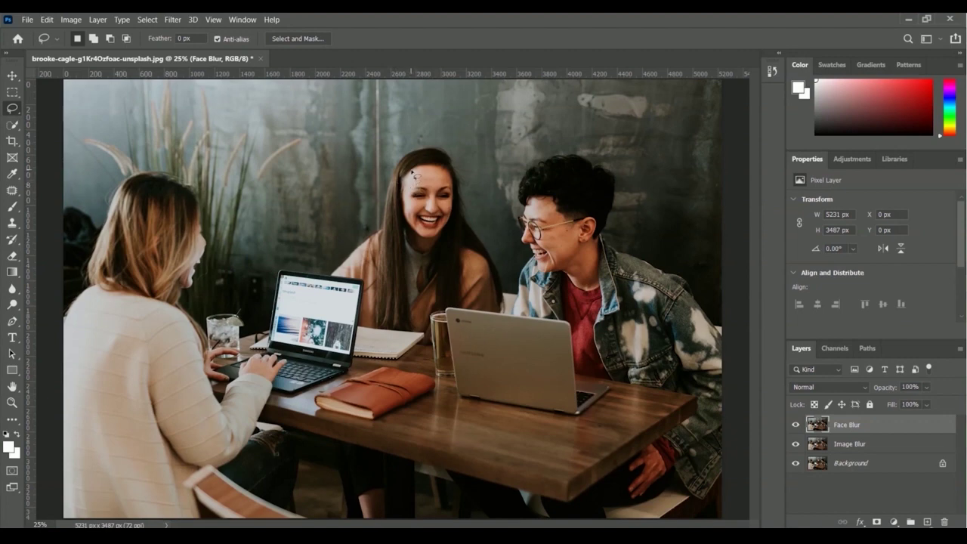
mouse_move(412, 172)
left_mouse_down()
mouse_move(418, 234)
mouse_move(442, 244)
mouse_move(456, 199)
mouse_move(451, 178)
mouse_move(412, 173)
left_mouse_up()
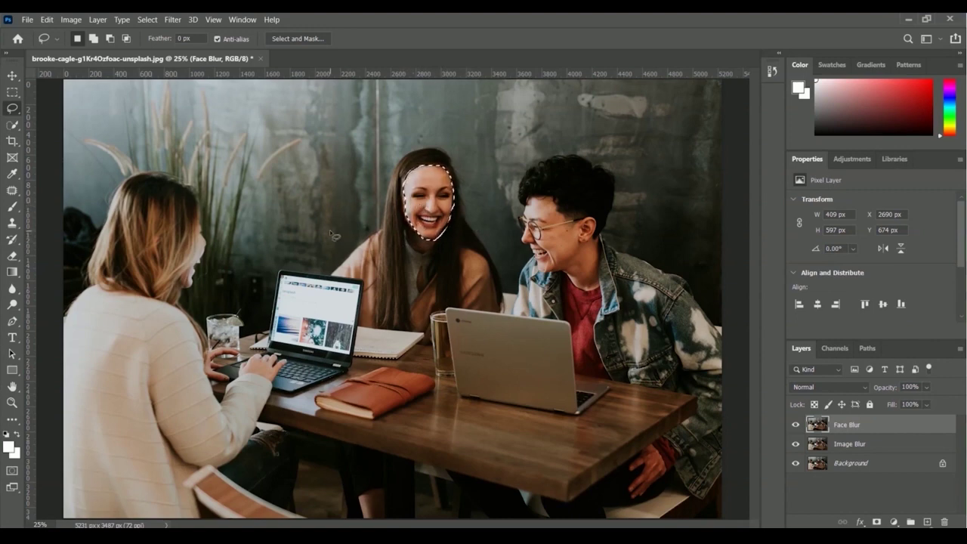
Step: Apply a Gaussian Blur with a 40.1-pixel radius to the selected face and remove the selection
left_click(173, 20)
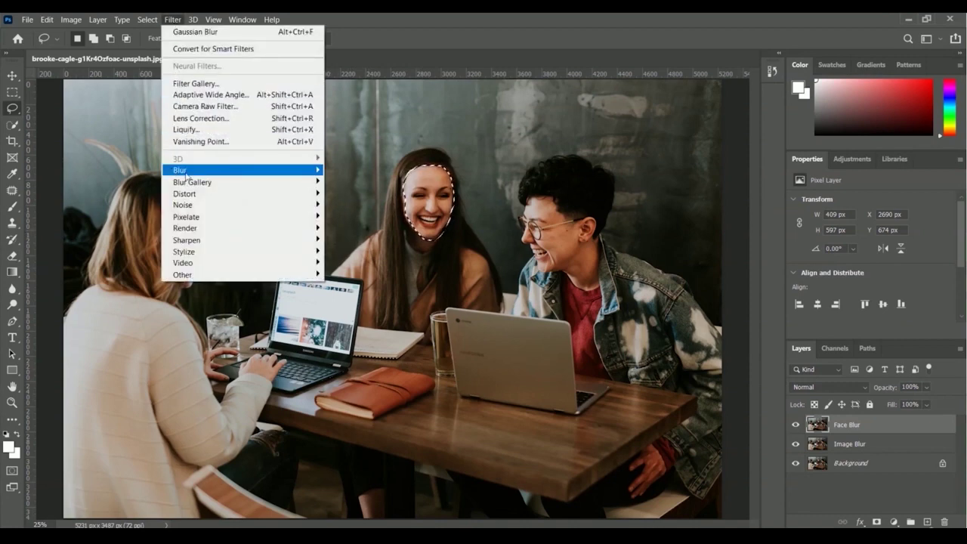
mouse_move(216, 176)
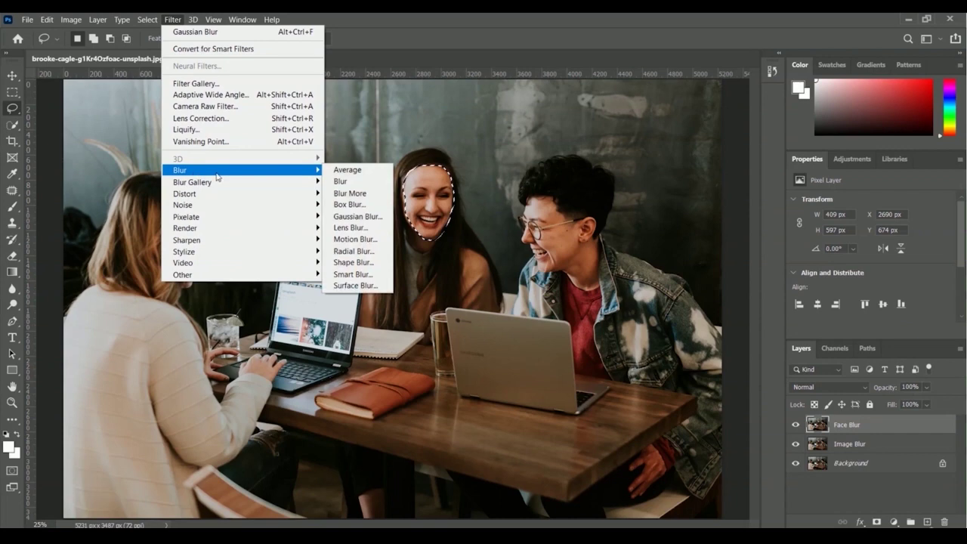
left_click(367, 219)
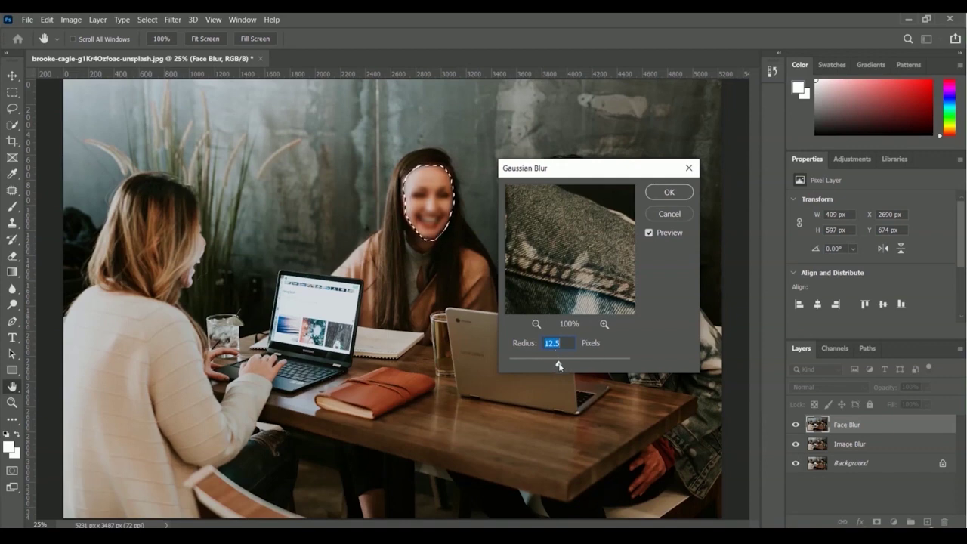
left_click_drag(559, 367, 513, 363)
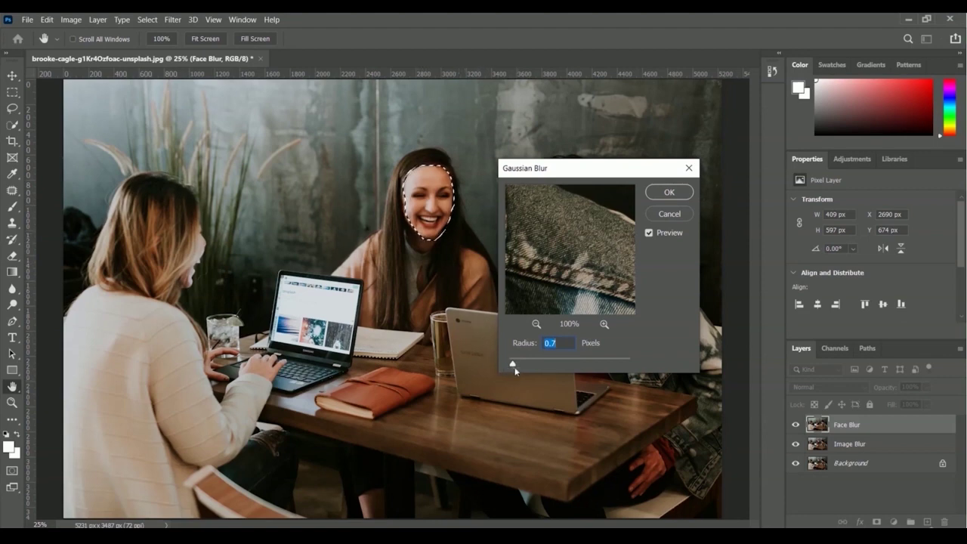
left_click_drag(512, 367, 572, 365)
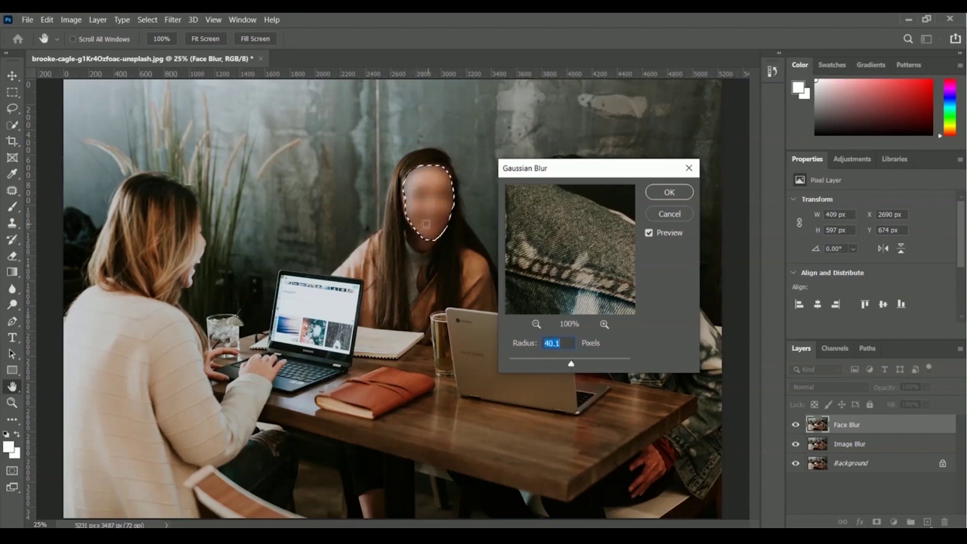
left_click(670, 193)
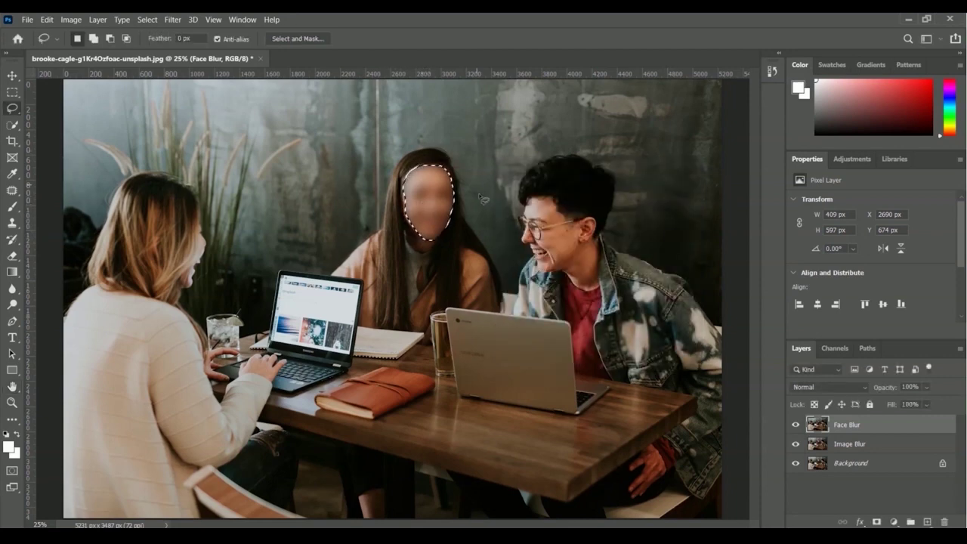
key("v")
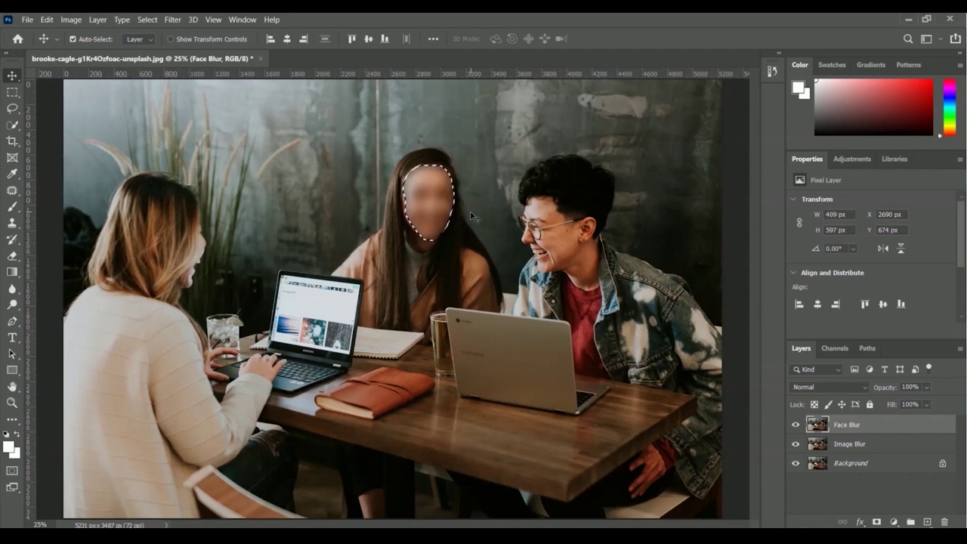
key("ctrl+d")
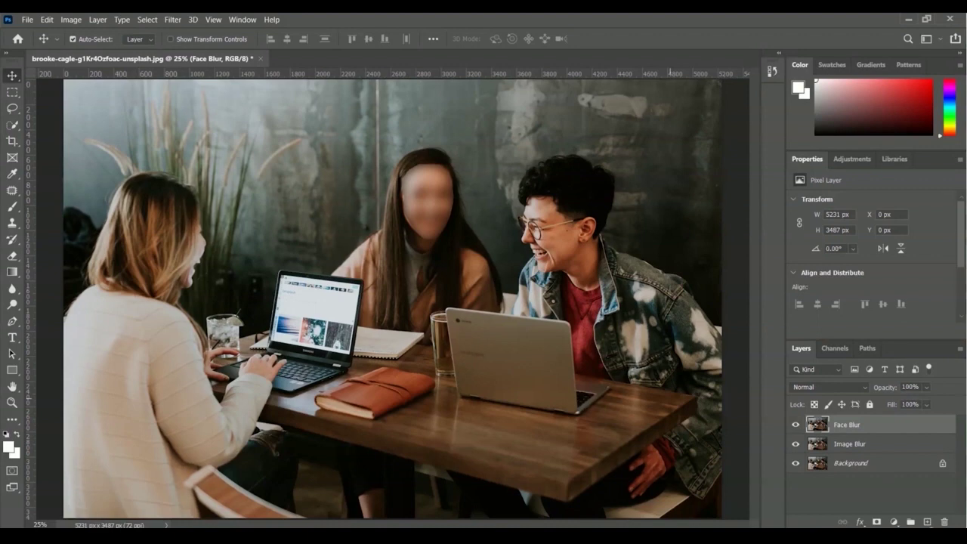
Step: Set up the Blur tool with the Hard Round Pressure Size brush at a size of 100 px
left_click(13, 293)
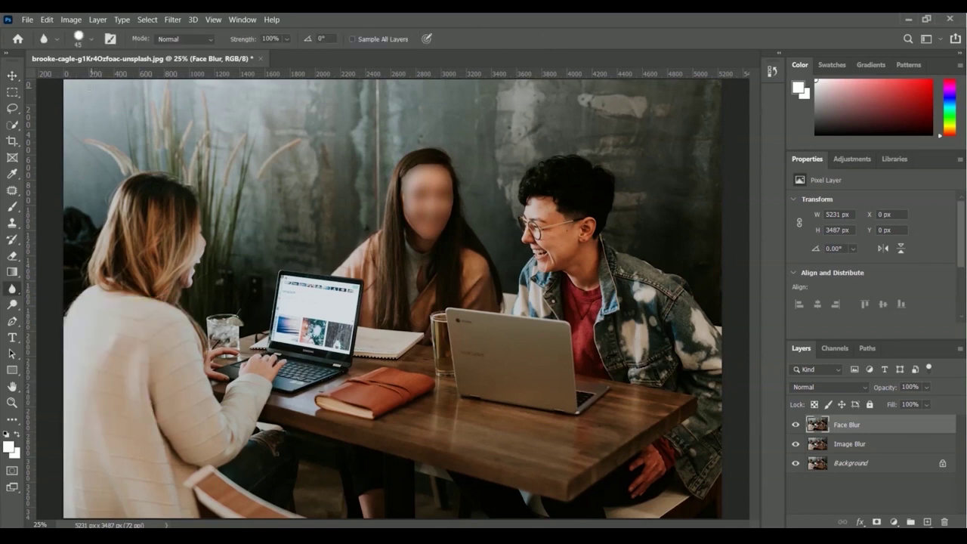
left_click(81, 44)
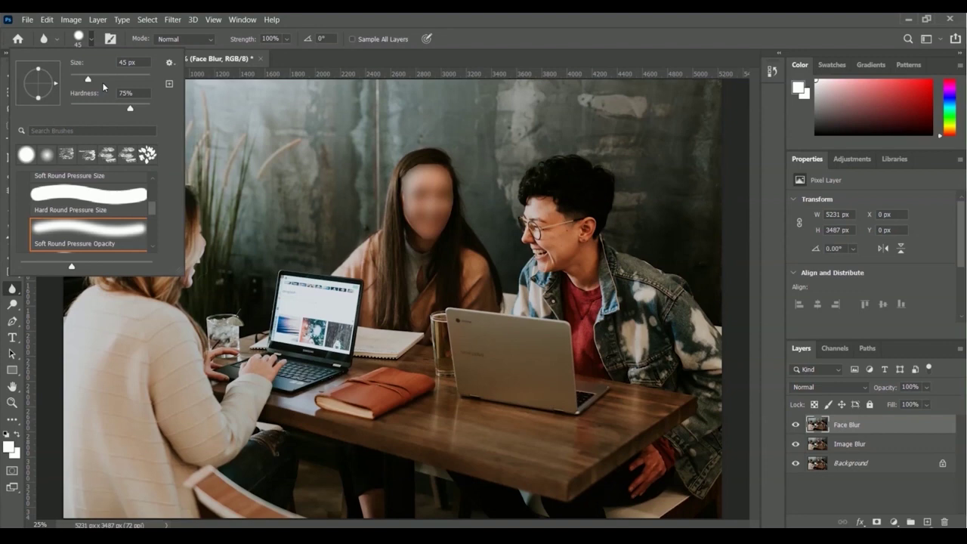
left_click(80, 197)
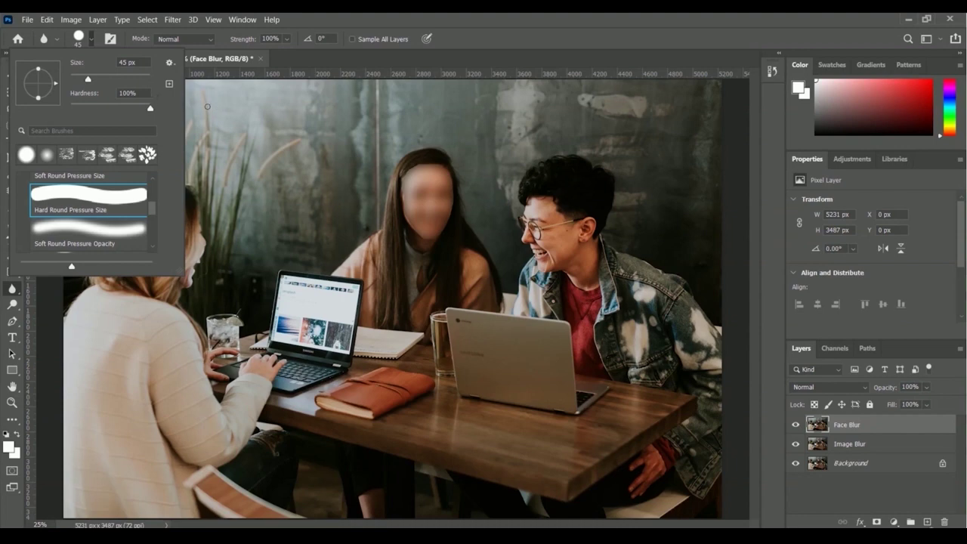
left_click_drag(89, 82, 110, 80)
key("Return")
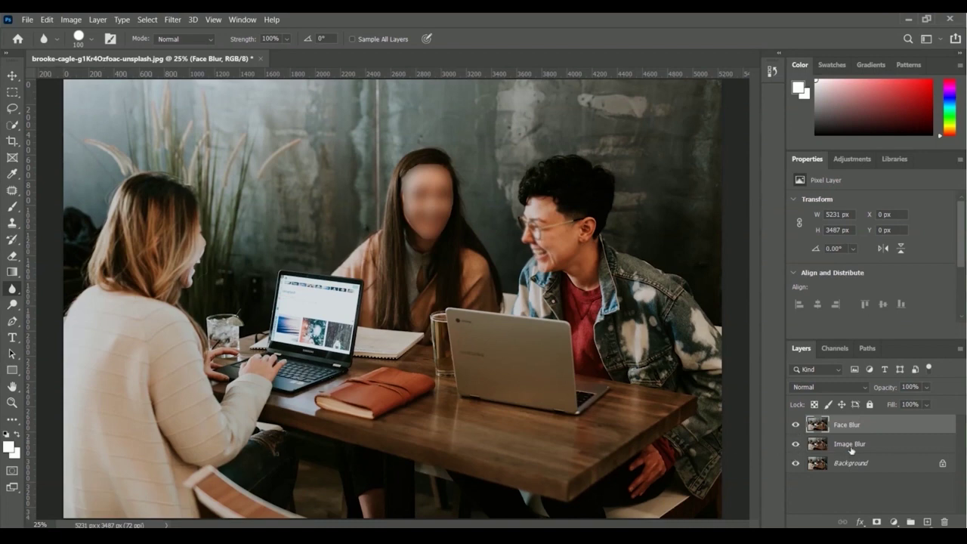
Step: Hide the Image Blur layer and switch the Face Blur layer off and on to compare it with the original photo
left_click(795, 445)
left_click(796, 426)
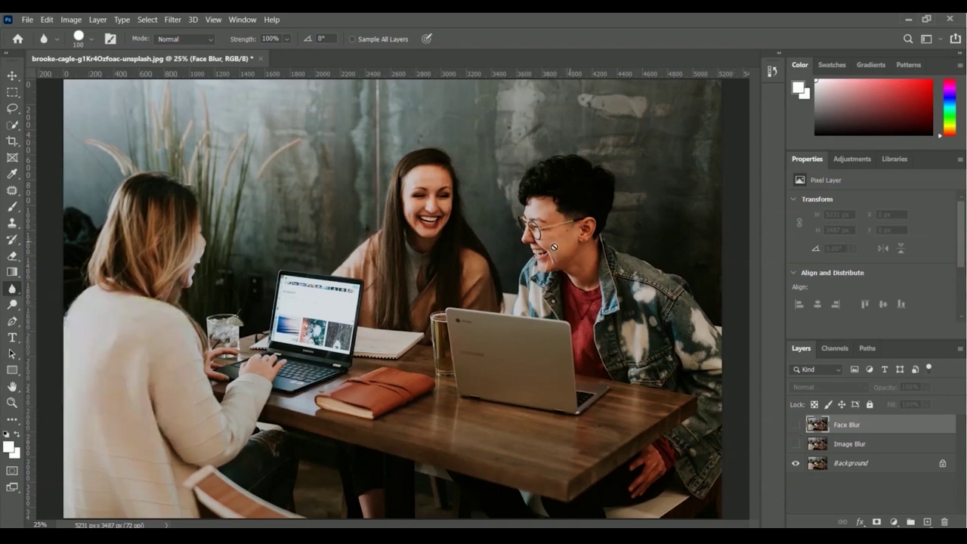
left_click(796, 426)
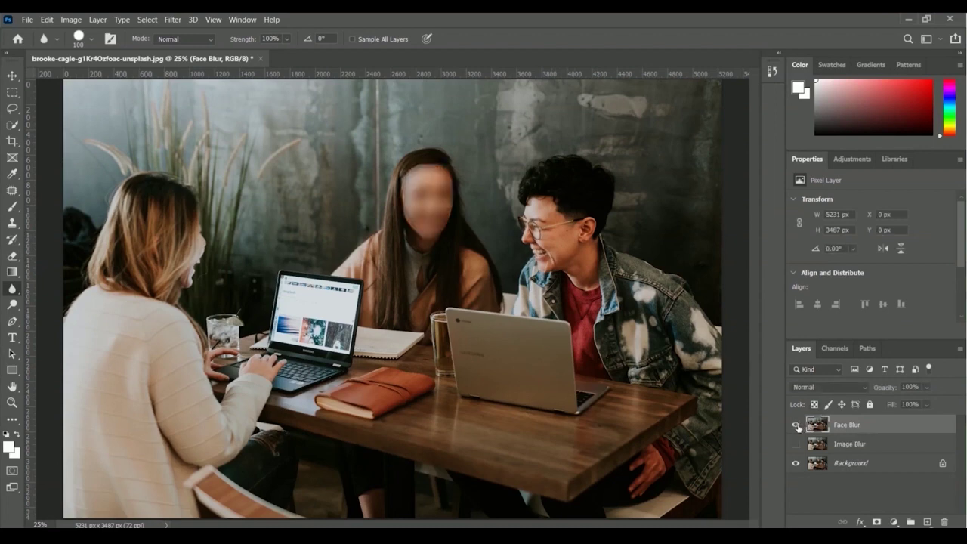